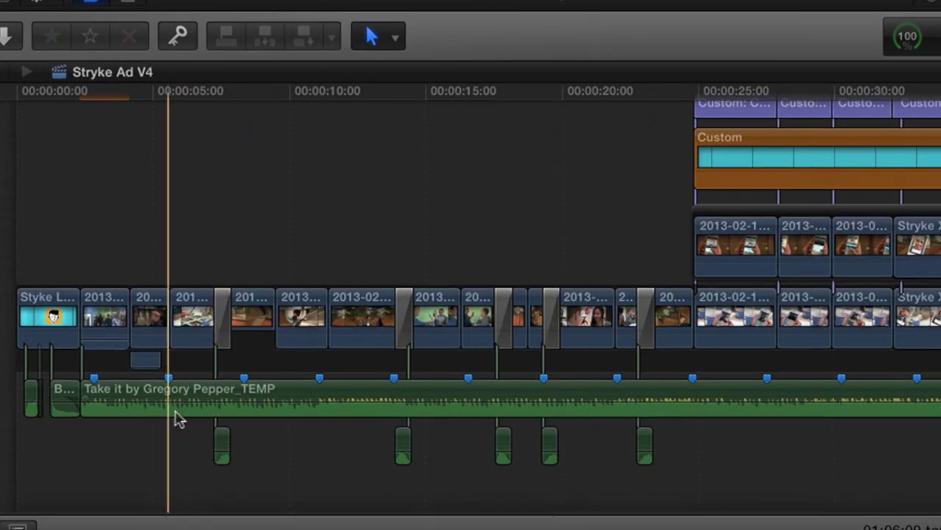
Play the Stryke Ad V4 timeline to hear the temp 'Take it (Instrumental)' music against the picture
{"action": "mouse_move", "coordinate": [146, 401]}
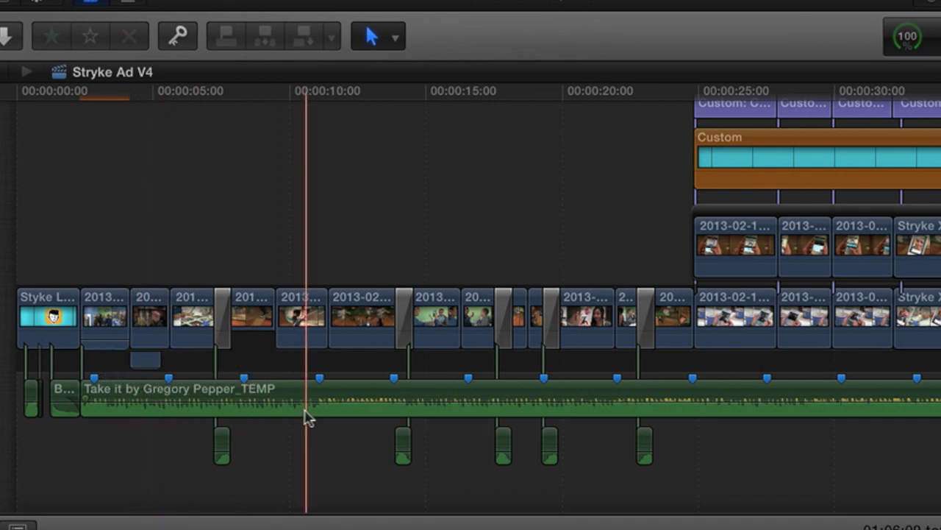
{"action": "key", "text": "space"}
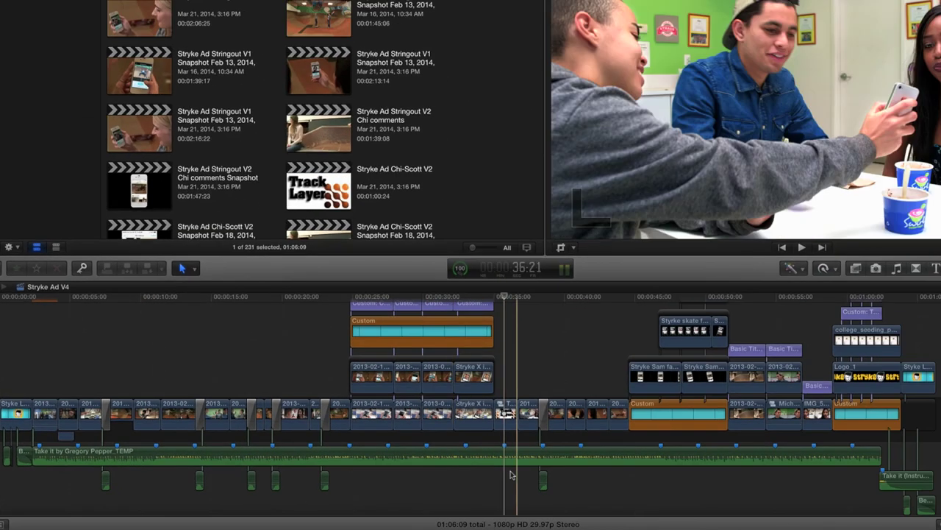
{"action": "scroll", "coordinate": [501, 477], "scroll_direction": "up", "scroll_amount": 1}
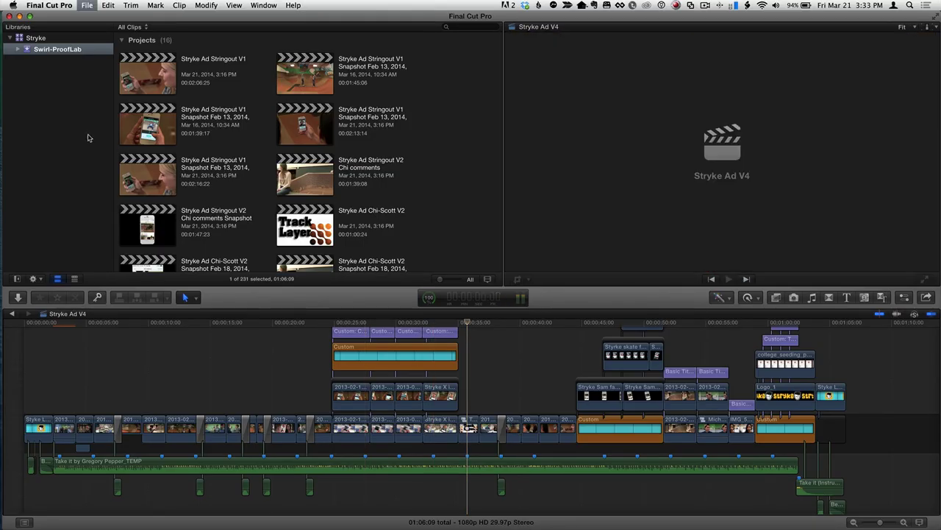
Import the final music folder from FCPX Projects 2013-14, copying the files into the Stryke library
{"action": "key", "text": "super+i"}
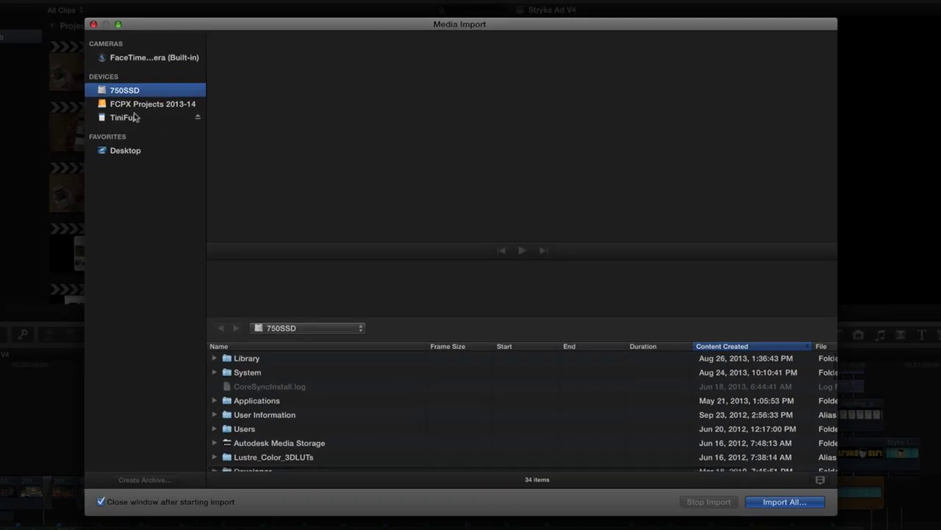
{"action": "left_click", "coordinate": [133, 108]}
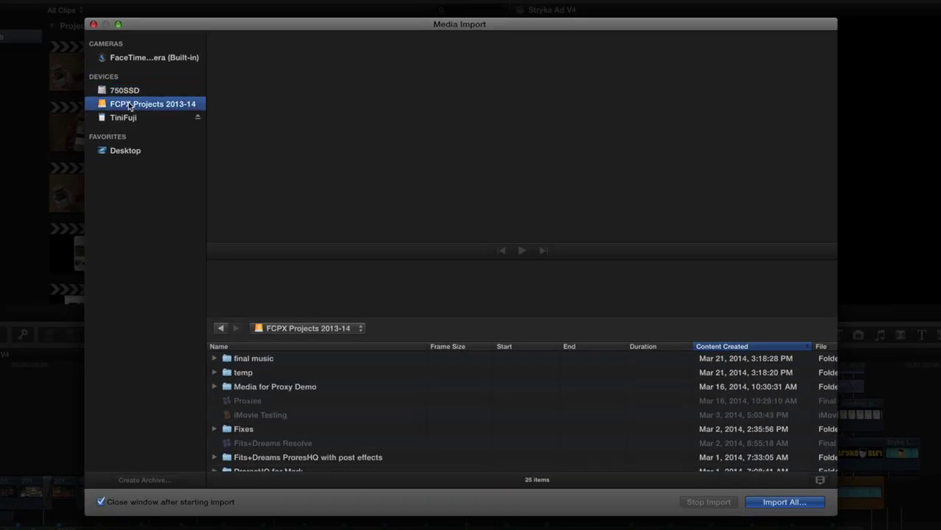
{"action": "left_click", "coordinate": [250, 361]}
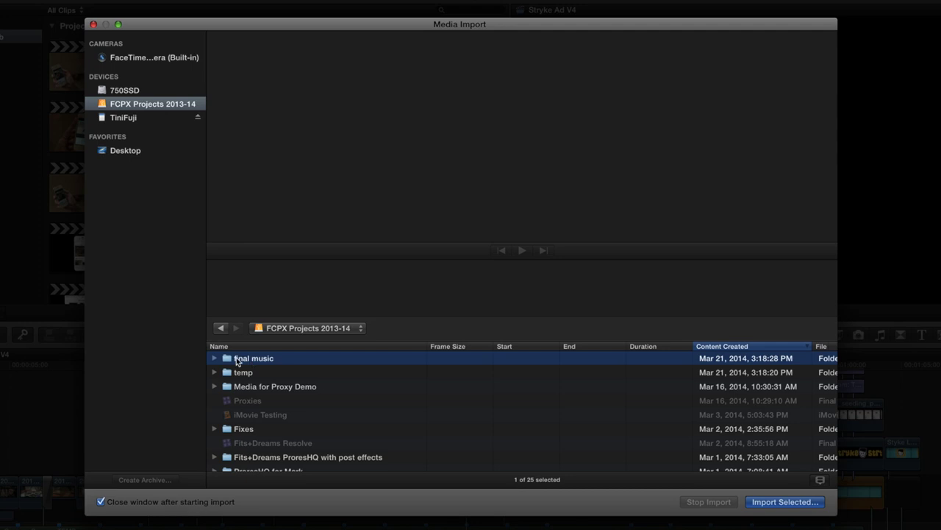
{"action": "left_click", "coordinate": [777, 503]}
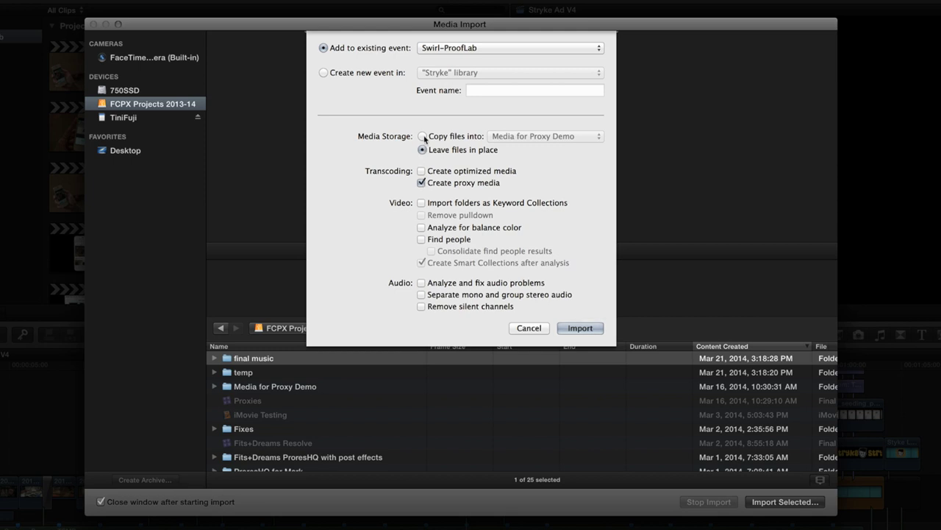
{"action": "left_click", "coordinate": [525, 139]}
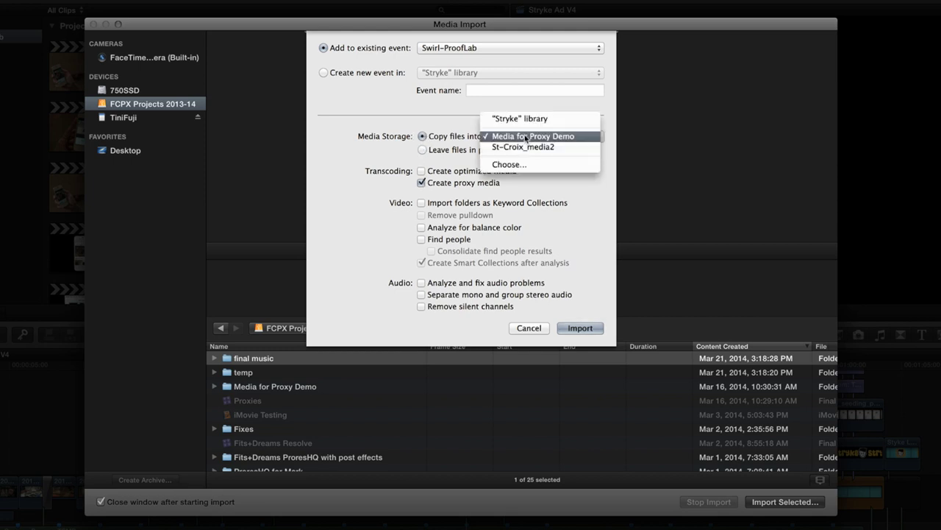
{"action": "left_click", "coordinate": [500, 119]}
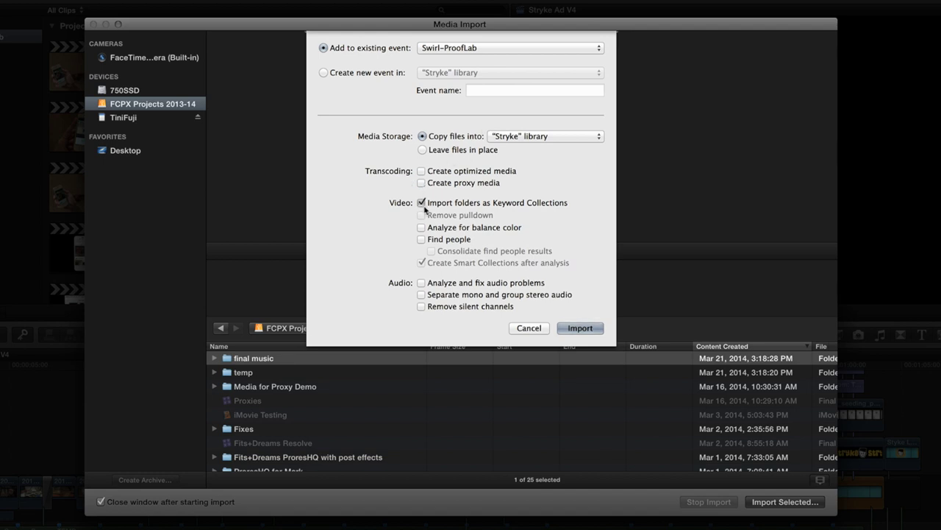
{"action": "left_click", "coordinate": [581, 328]}
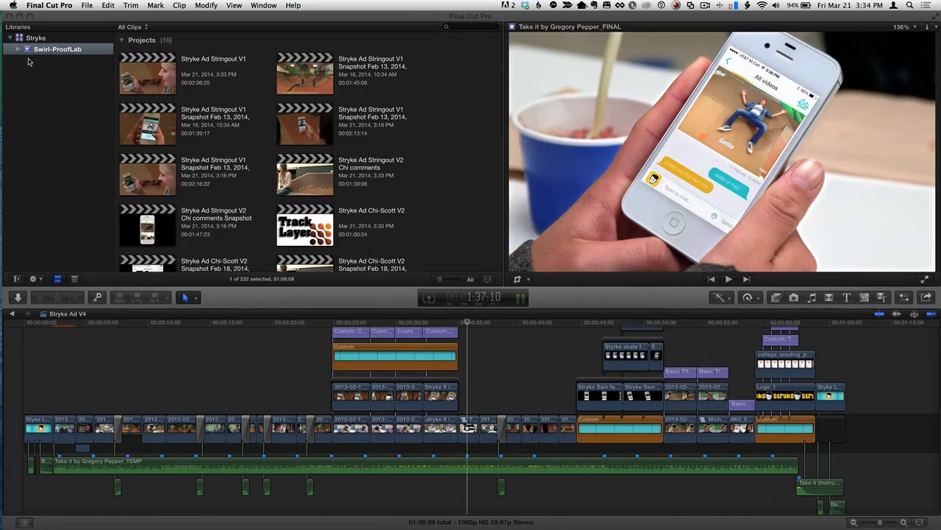
Replace the temp music with the final music collection's FINAL clip from its start, then undo it
{"action": "left_click", "coordinate": [17, 49]}
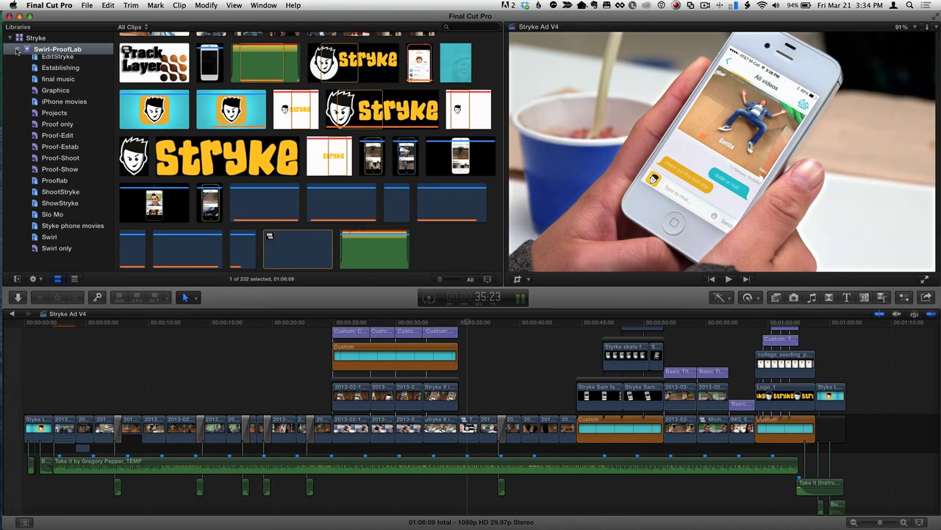
{"action": "left_click", "coordinate": [60, 105]}
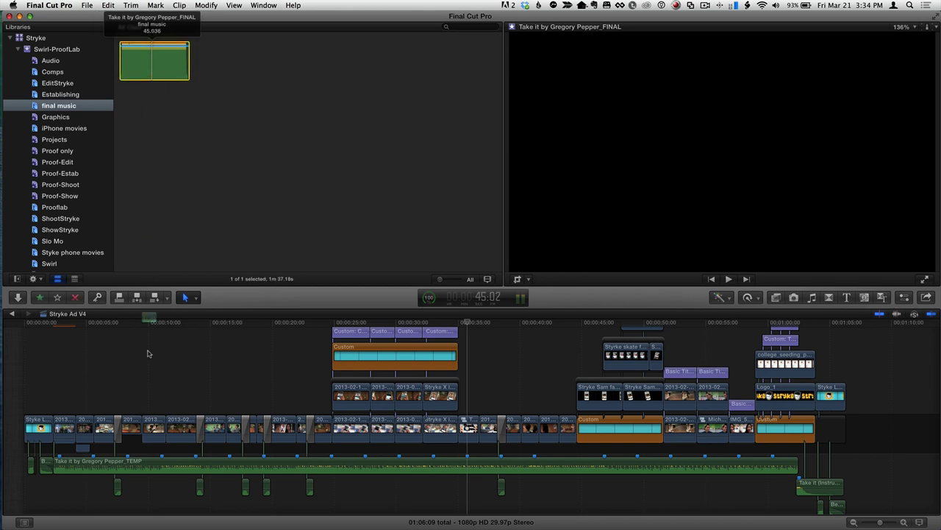
{"action": "left_click", "coordinate": [148, 471]}
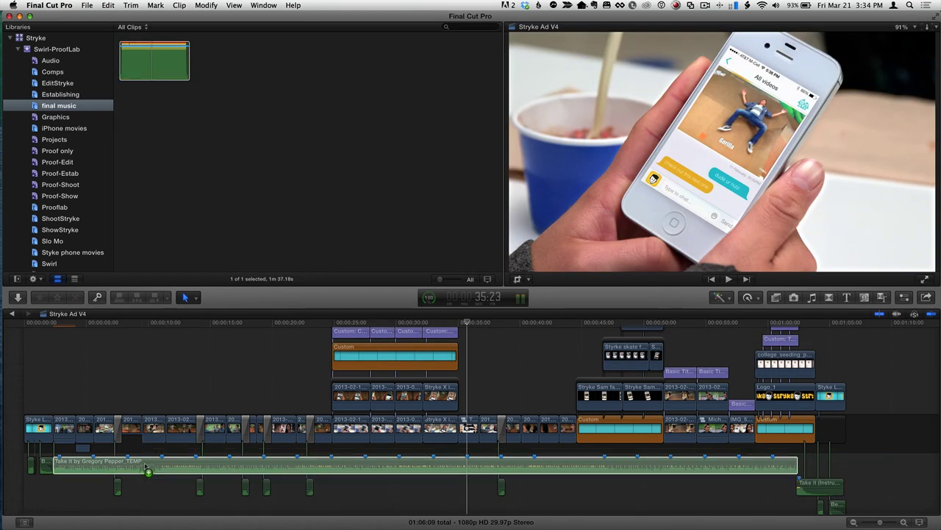
{"action": "left_click_drag", "start_coordinate": [146, 470], "coordinate": [148, 470]}
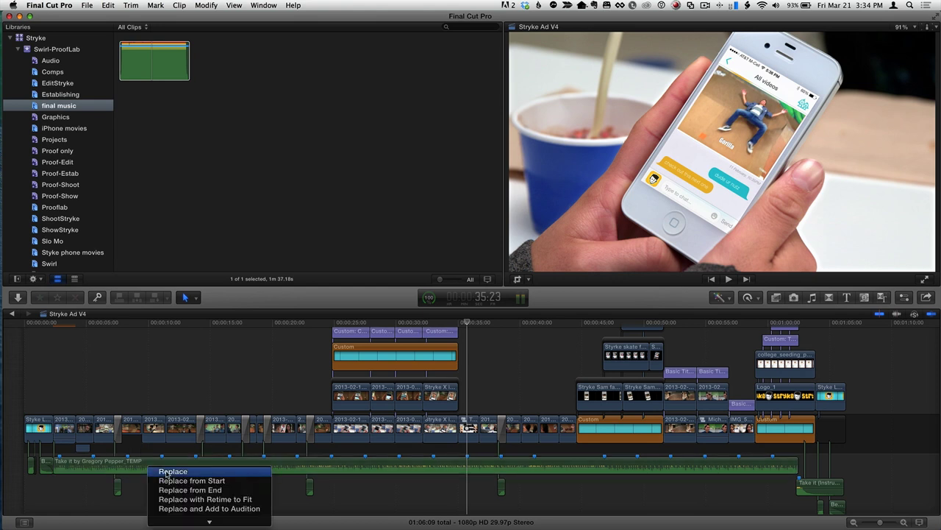
{"action": "left_click", "coordinate": [174, 482]}
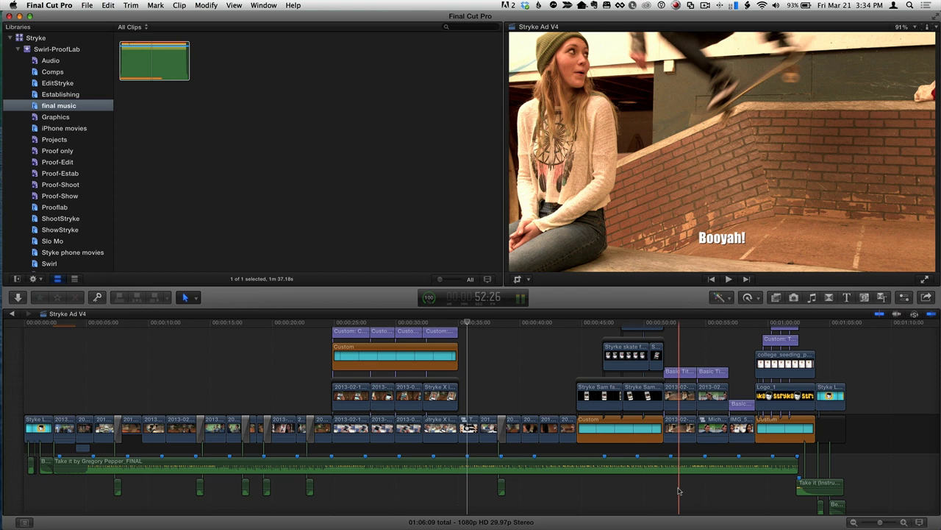
{"action": "key", "text": "super+z"}
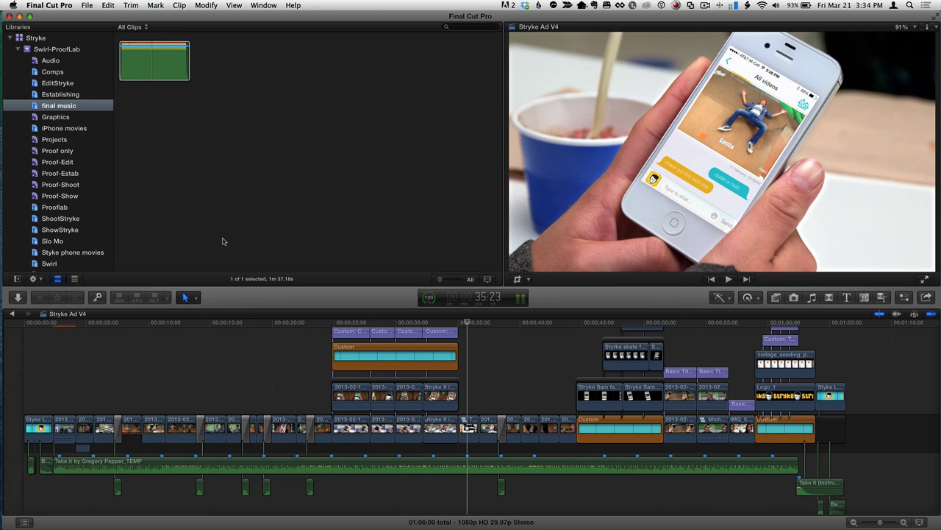
Select the Take it by Gregory Pepper_TEMP music clip and bring up its context menu
{"action": "left_click", "coordinate": [156, 470]}
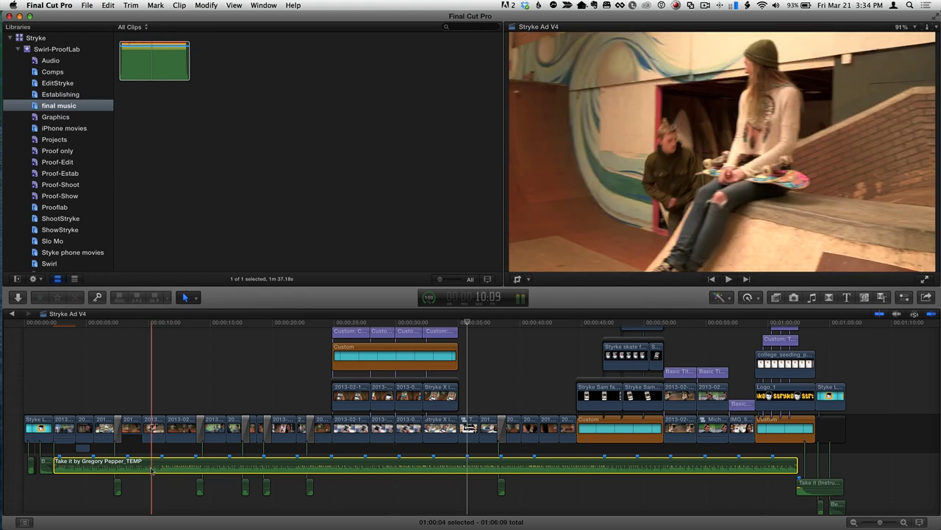
{"action": "right_click", "coordinate": [152, 469]}
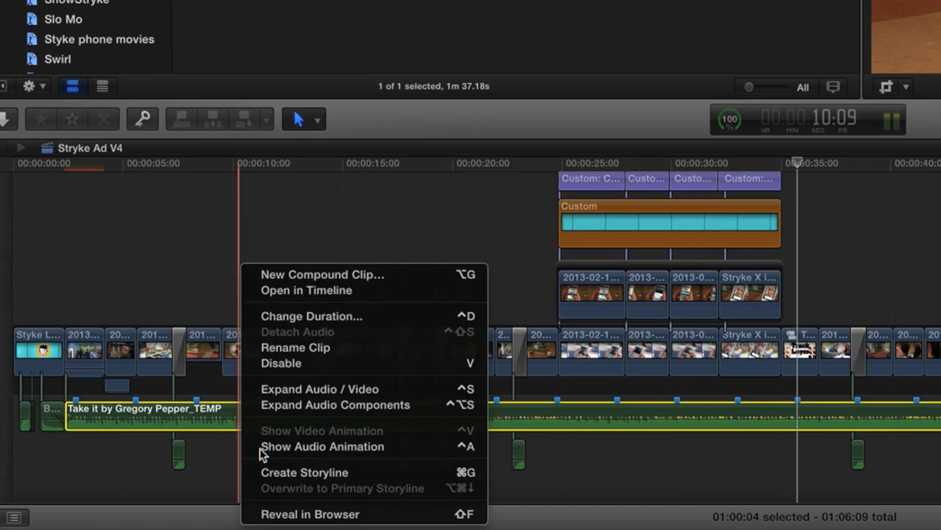
Reveal the temp music clip in the browser and start File > Relink Files for it
{"action": "left_click", "coordinate": [306, 513]}
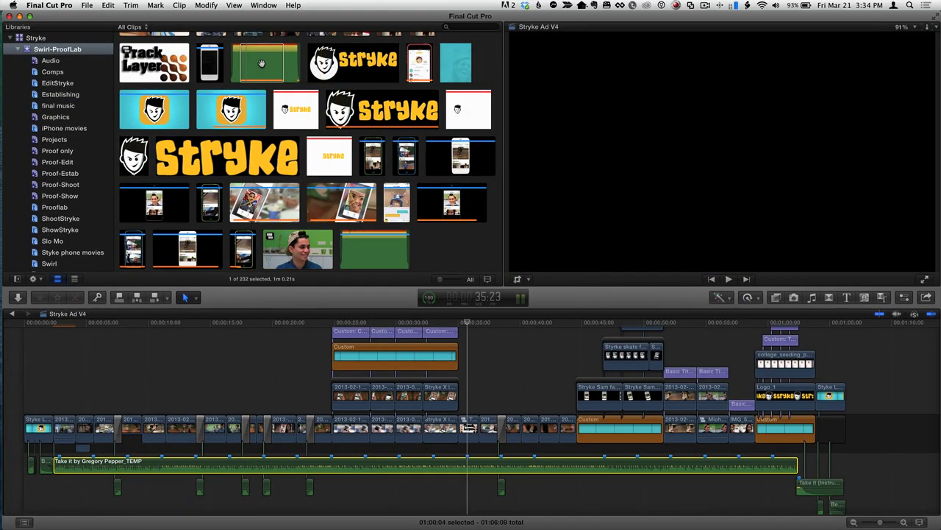
{"action": "left_click", "coordinate": [262, 66]}
{"action": "right_click", "coordinate": [263, 66]}
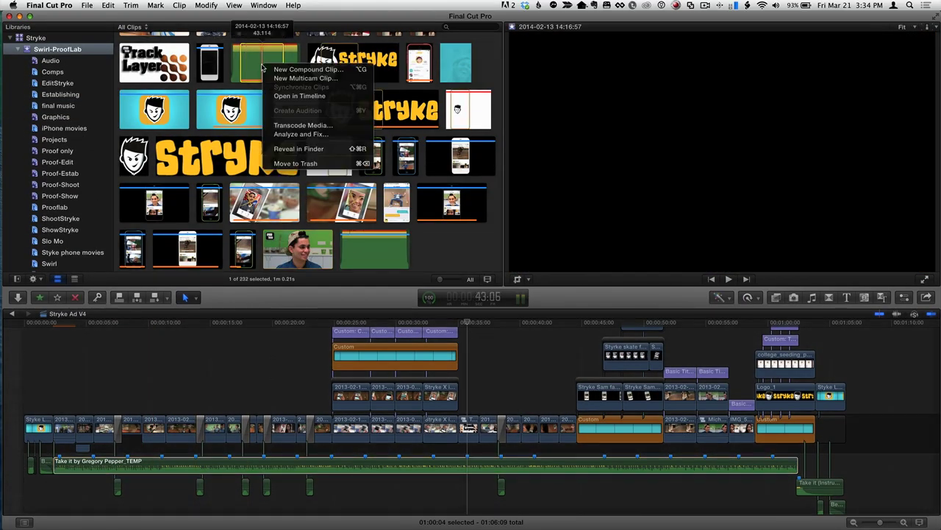
{"action": "left_click", "coordinate": [262, 68]}
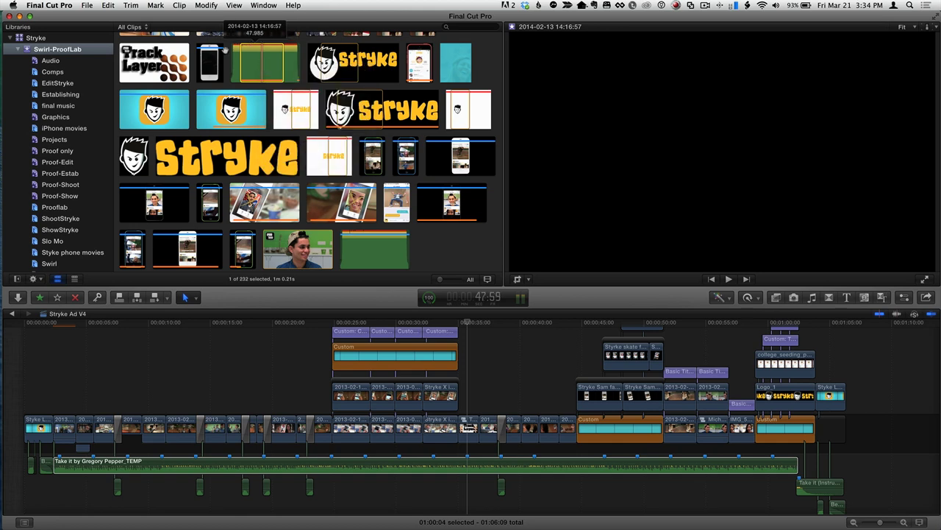
{"action": "left_click", "coordinate": [92, 6]}
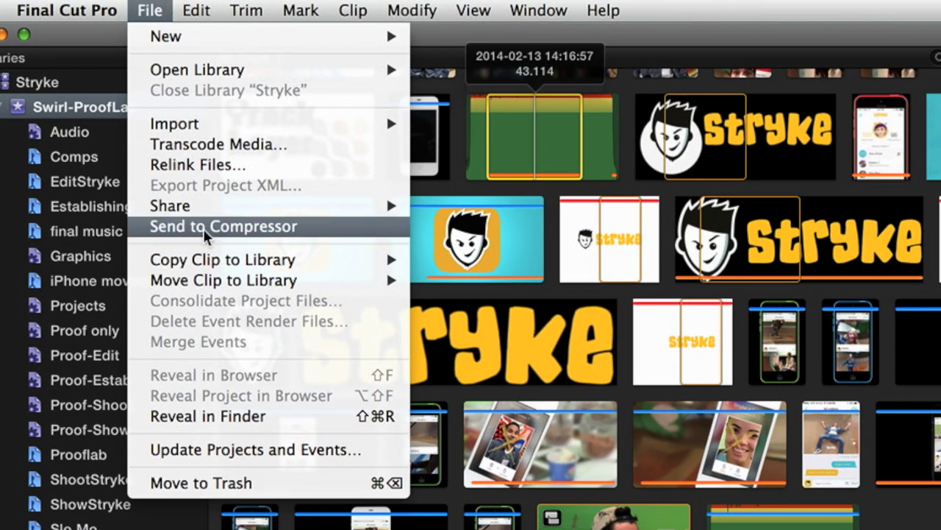
{"action": "left_click", "coordinate": [198, 164]}
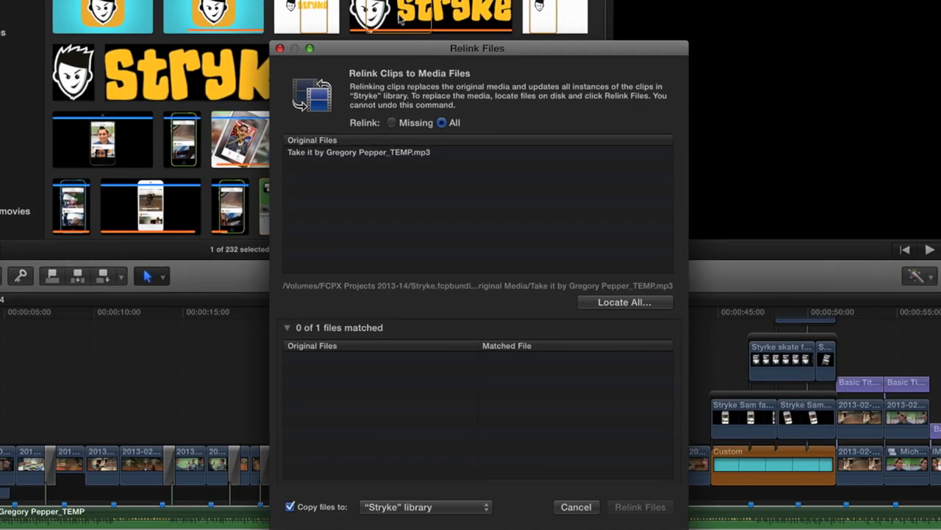
{"action": "left_click_drag", "start_coordinate": [392, 53], "coordinate": [382, 19]}
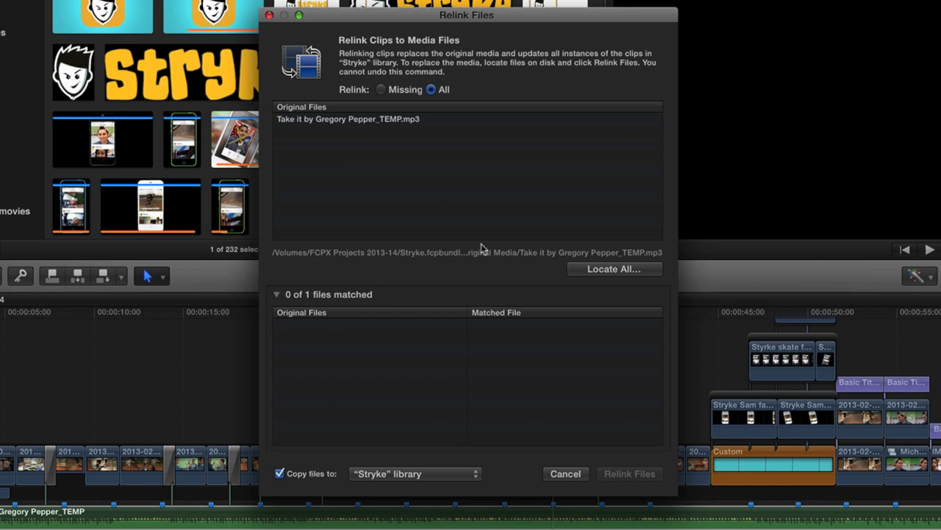
{"action": "left_click", "coordinate": [567, 474]}
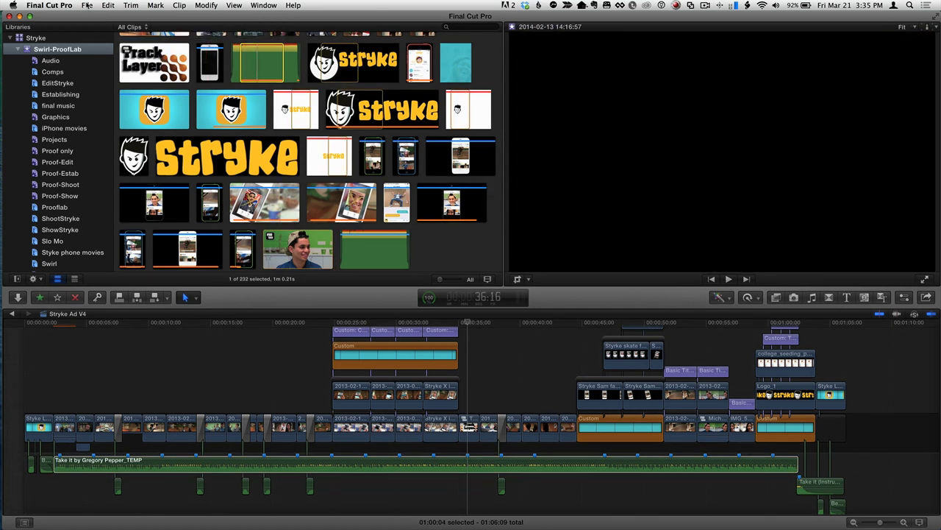
Delete the Take it by Gregory Pepper_FINAL clip from final music, moving its media to the Trash
{"action": "left_click", "coordinate": [59, 106]}
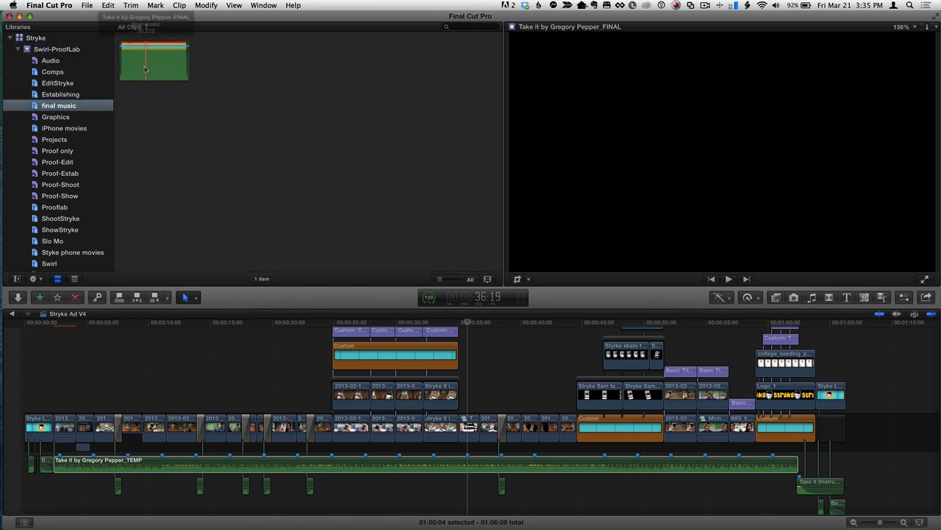
{"action": "key", "text": "super+BackSpace"}
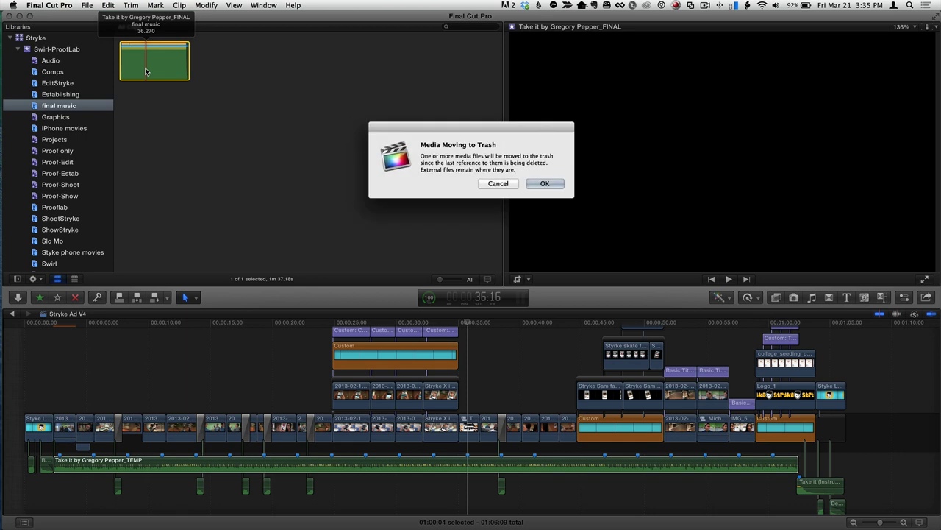
{"action": "left_click", "coordinate": [544, 183]}
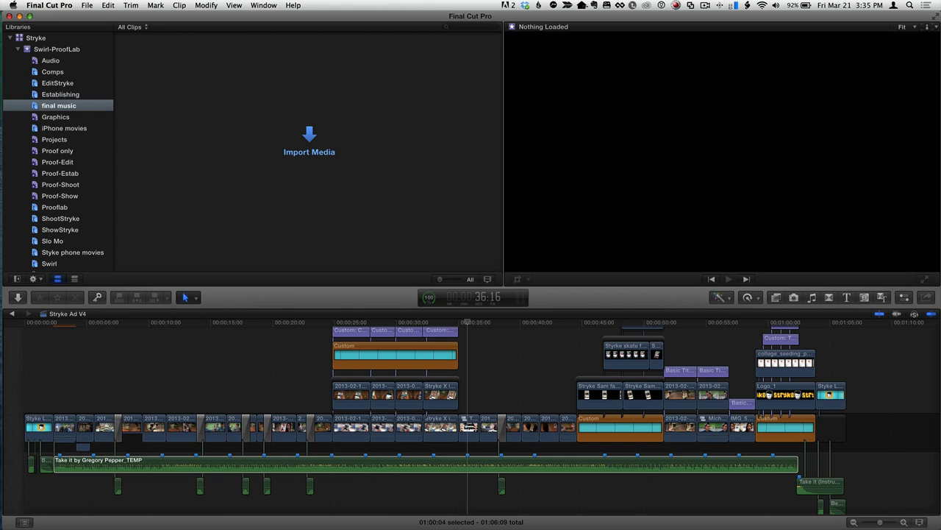
Select the temp music clip in the timeline and Swirl-ProofLab browser, then start Relink Files
{"action": "left_click", "coordinate": [185, 463]}
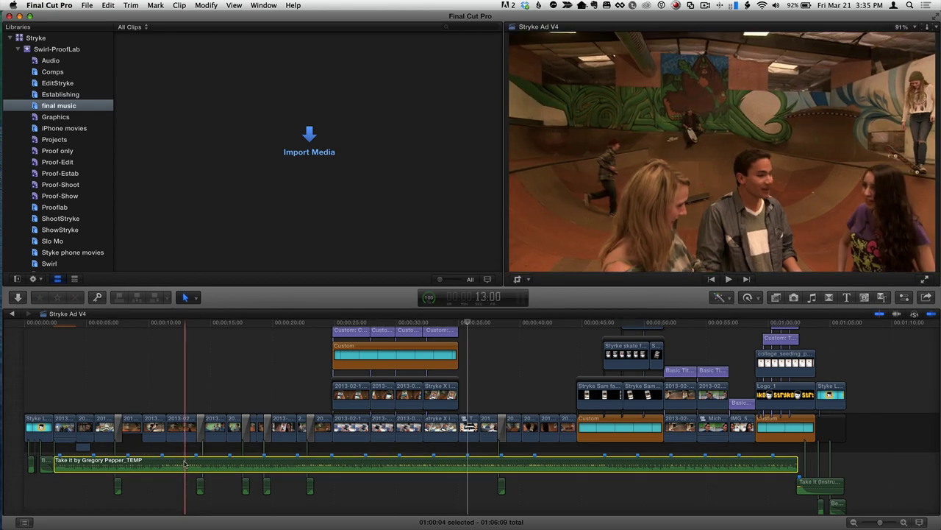
{"action": "left_click", "coordinate": [58, 48]}
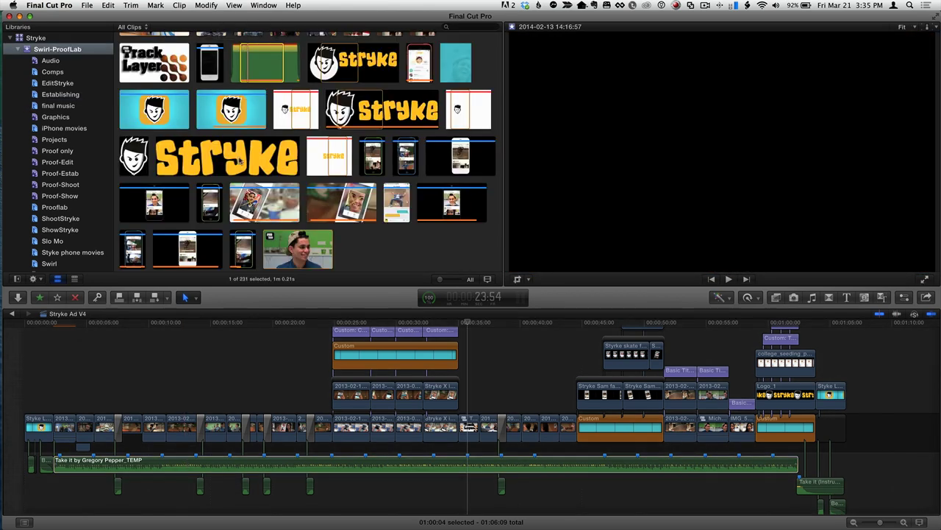
{"action": "left_click", "coordinate": [262, 66]}
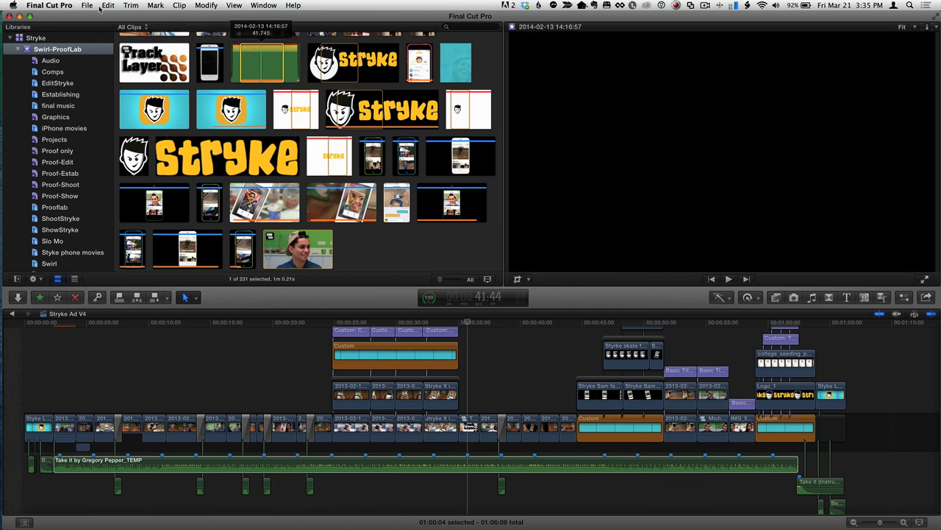
{"action": "left_click", "coordinate": [87, 6]}
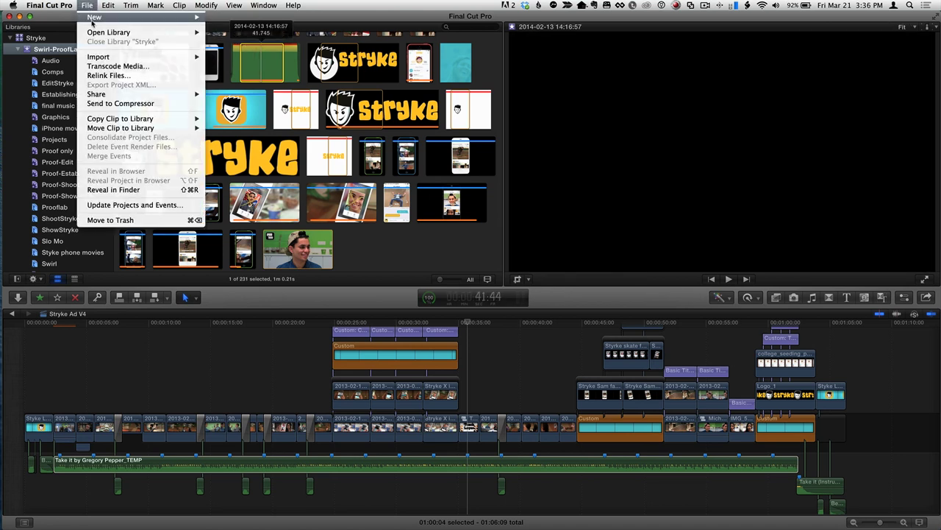
{"action": "left_click", "coordinate": [123, 76]}
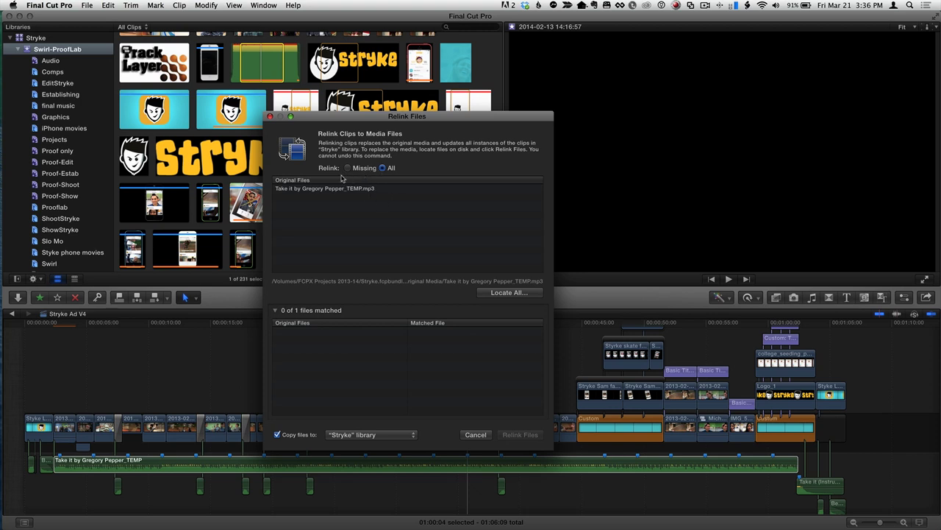
Relink Take it by Gregory Pepper_TEMP.mp3 to FCPX Projects > final music > Take it by Gregory Pepper_FINAL.wav
{"action": "left_click", "coordinate": [321, 190]}
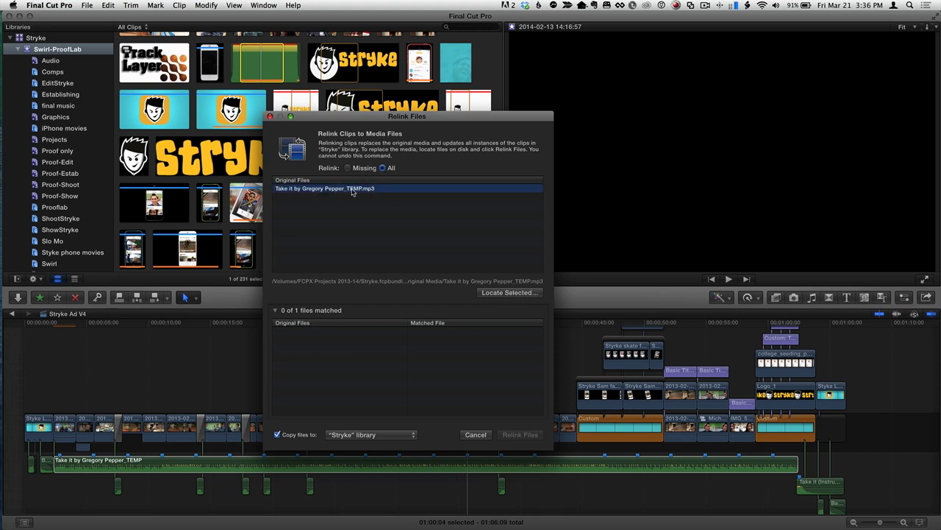
{"action": "left_click", "coordinate": [496, 293]}
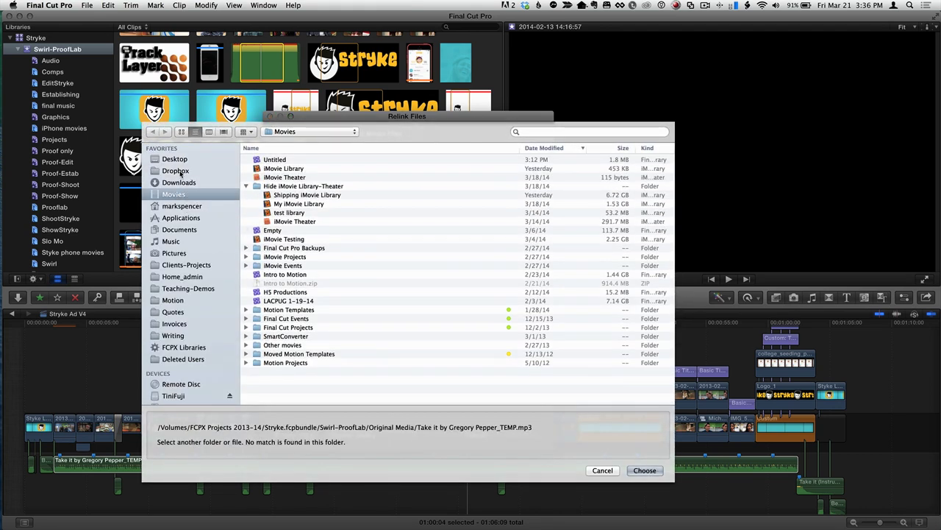
{"action": "scroll", "coordinate": [183, 346], "scroll_direction": "down", "scroll_amount": 2}
{"action": "scroll", "coordinate": [182, 347], "scroll_direction": "down", "scroll_amount": 1}
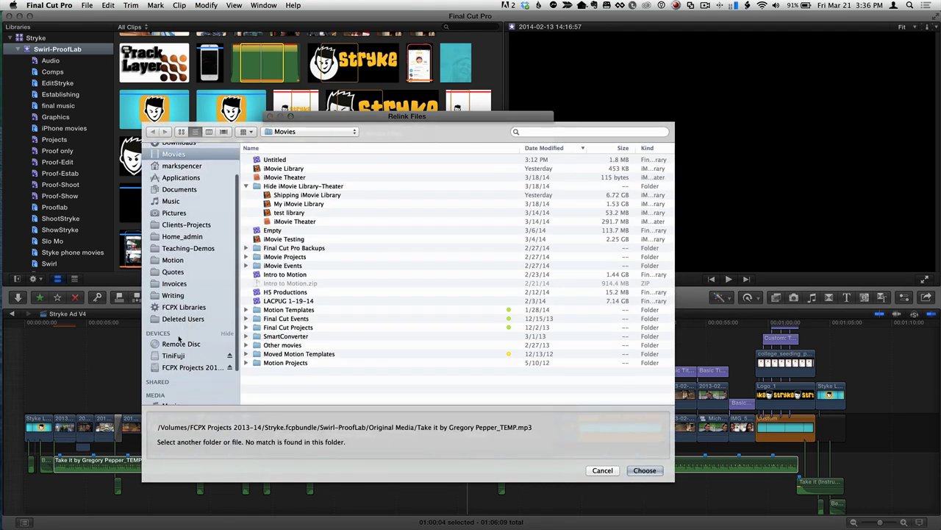
{"action": "left_click", "coordinate": [182, 367]}
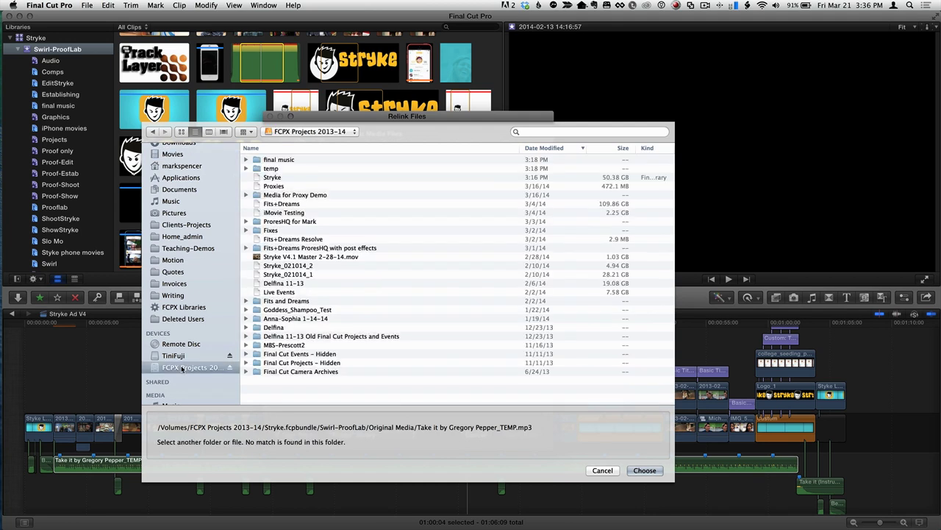
{"action": "left_click", "coordinate": [246, 160]}
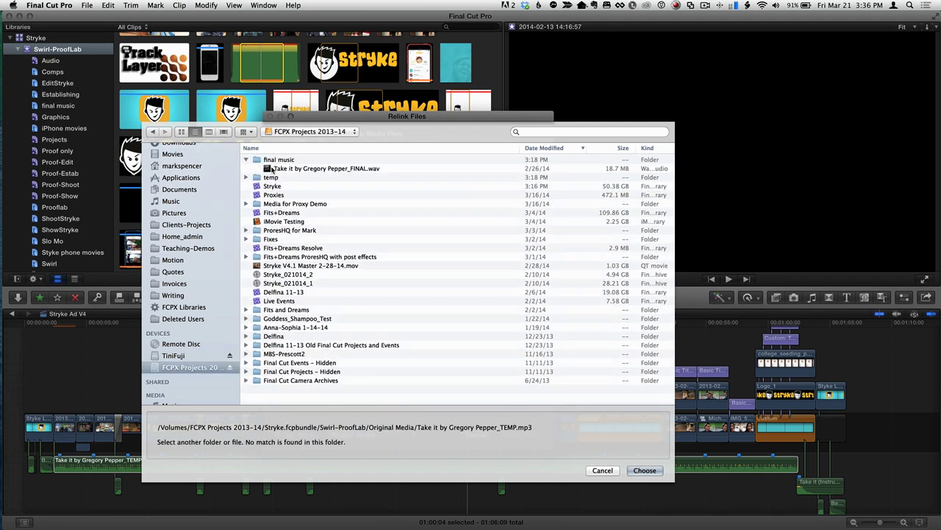
{"action": "left_click", "coordinate": [274, 169]}
{"action": "left_click", "coordinate": [645, 470]}
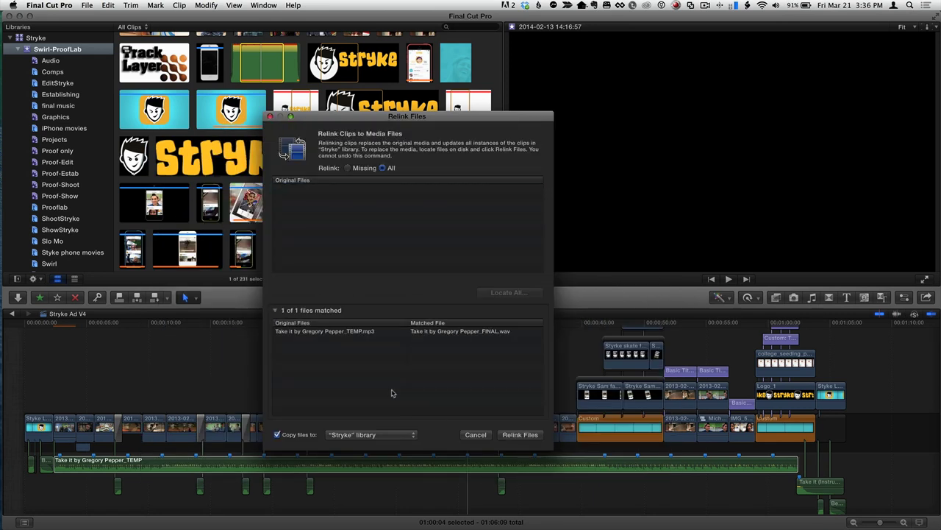
{"action": "left_click", "coordinate": [513, 435]}
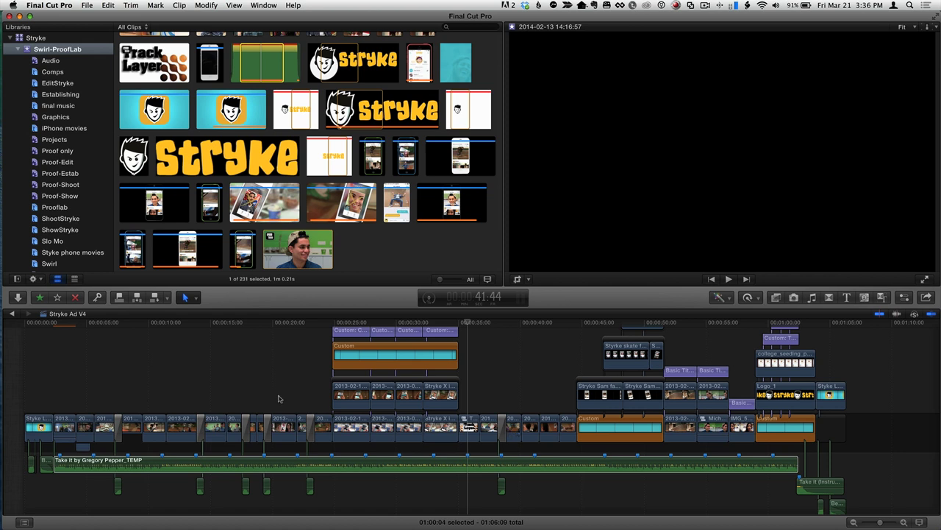
Inspect the relinked music clip's file info (Dialogue, 00:01:37:10, stereo 48kHz) and select the Stryke library
{"action": "left_click", "coordinate": [84, 461]}
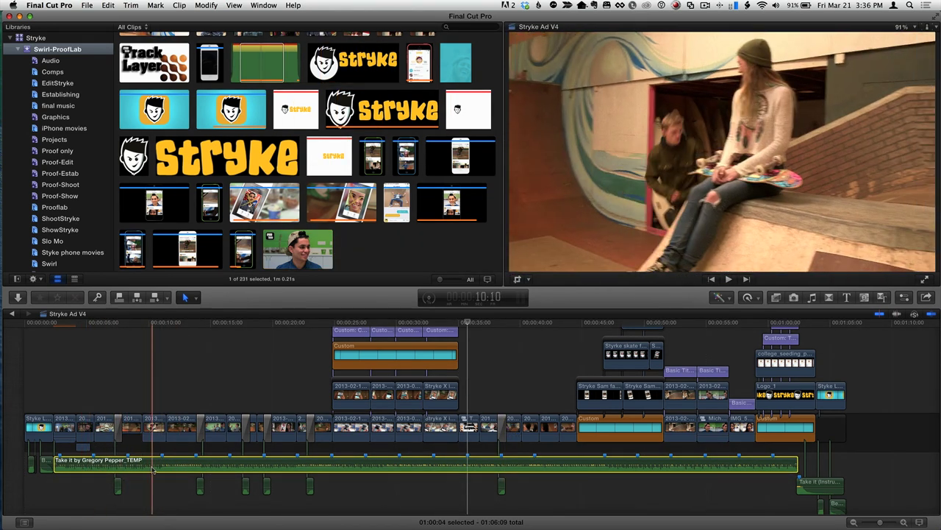
{"action": "left_click", "coordinate": [375, 249]}
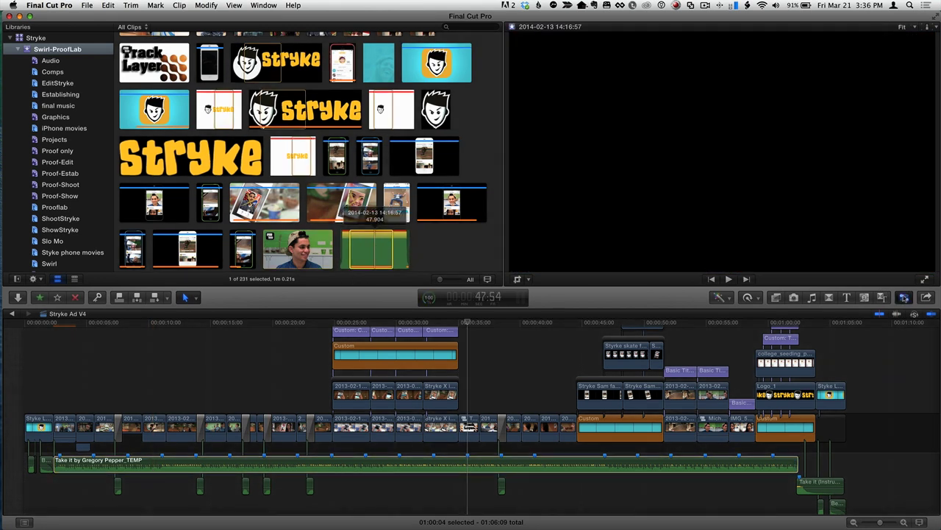
{"action": "left_click", "coordinate": [904, 297]}
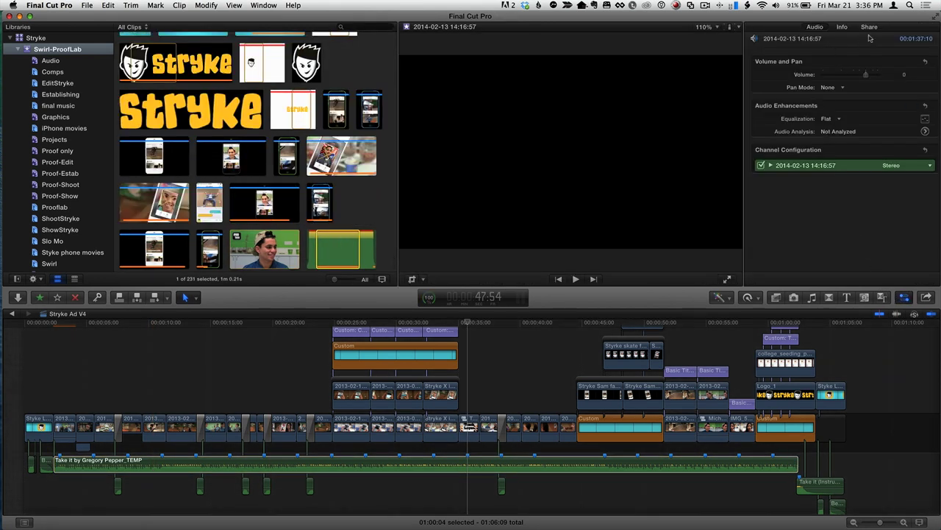
{"action": "left_click", "coordinate": [841, 26]}
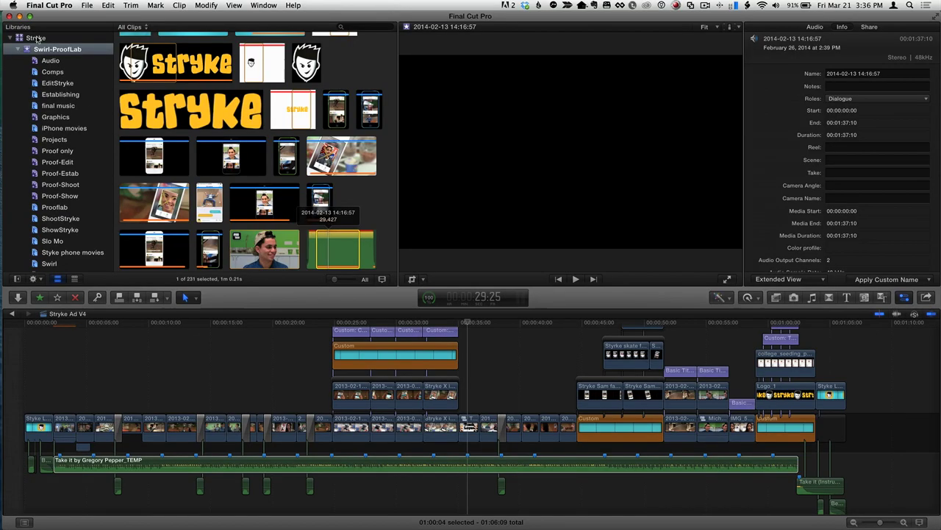
{"action": "left_click", "coordinate": [36, 39]}
Run Consolidate Library Files with the "Stryke" library as the destination
{"action": "left_click", "coordinate": [87, 5]}
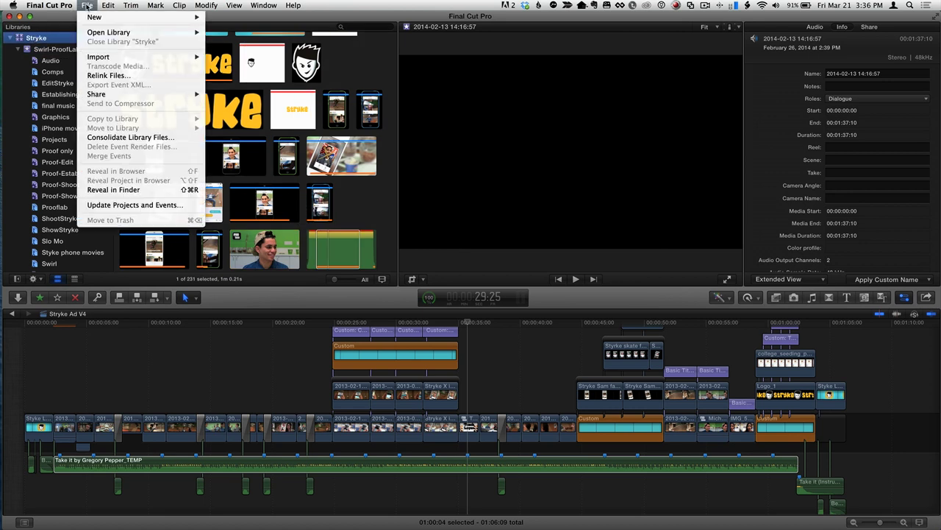
{"action": "left_click", "coordinate": [134, 137]}
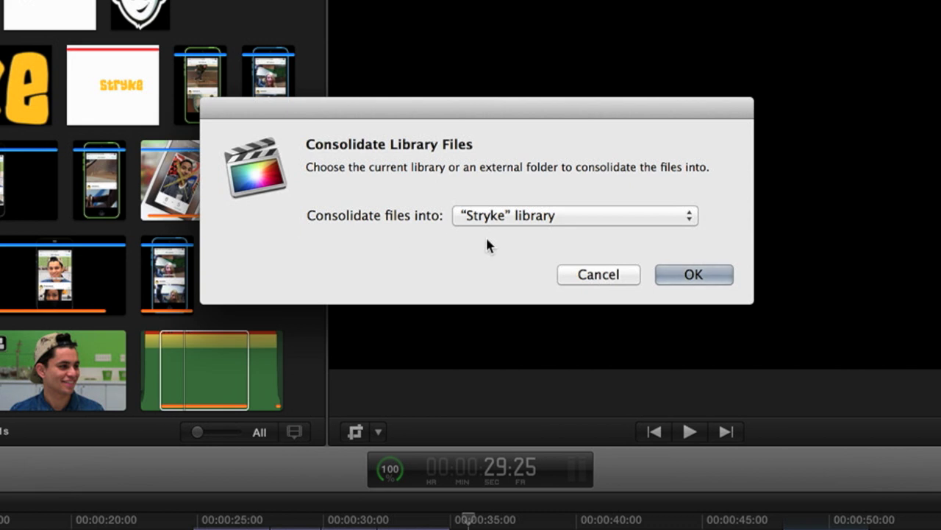
{"action": "left_click", "coordinate": [521, 218]}
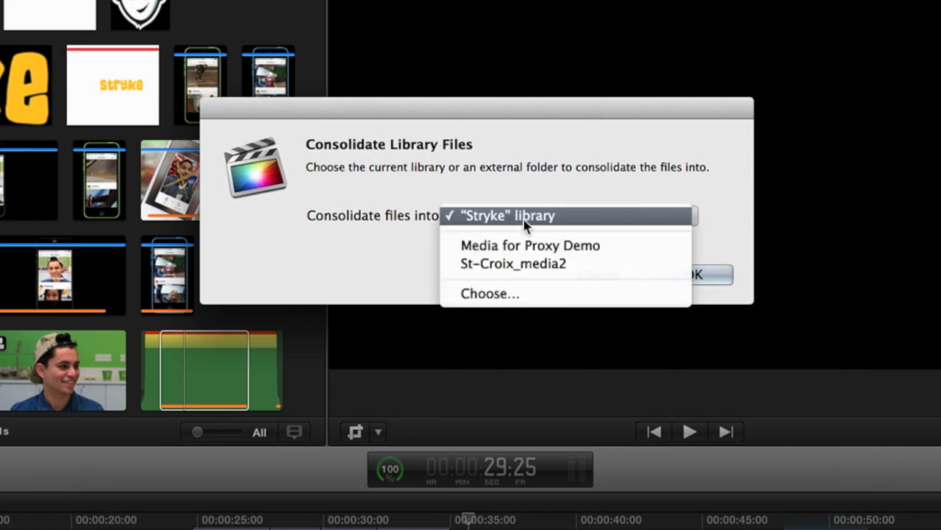
{"action": "left_click", "coordinate": [581, 216]}
{"action": "left_click", "coordinate": [691, 274]}
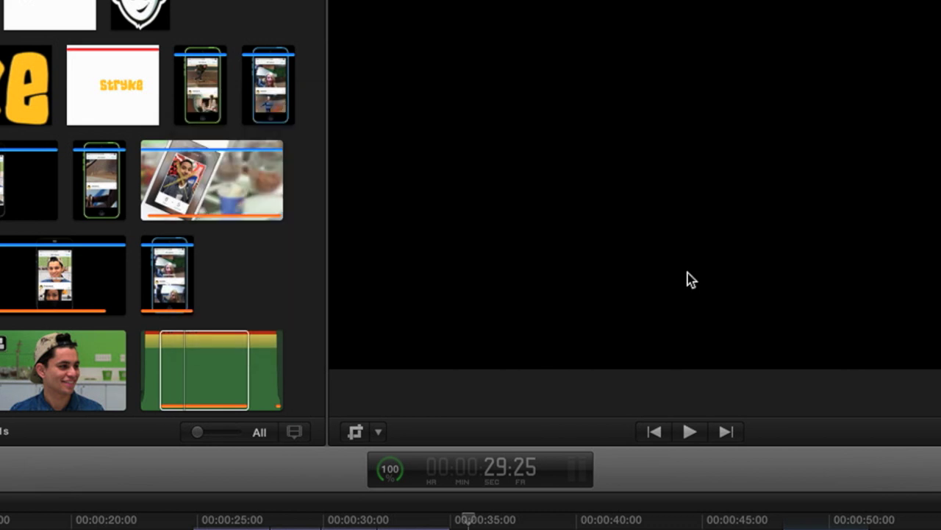